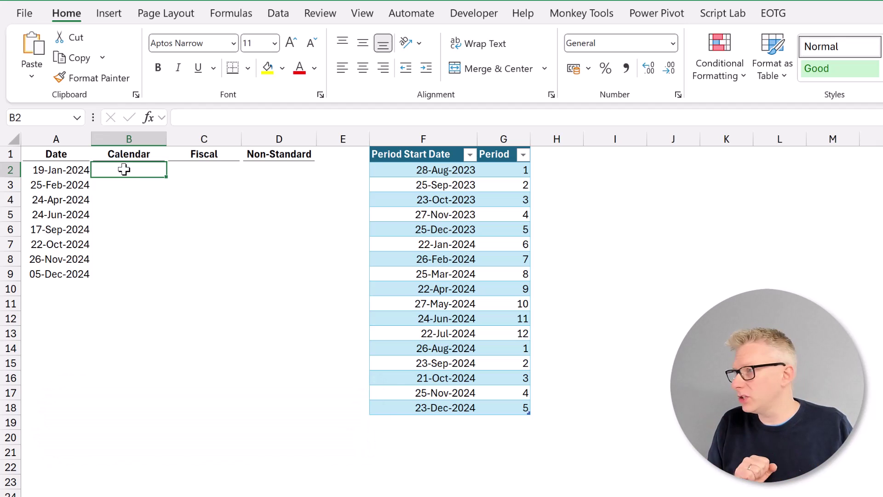
# Enter =MONTH(A2) in cell B2 of the Calendar column.
pyautogui.press('F2')
pyautogui.write('=')
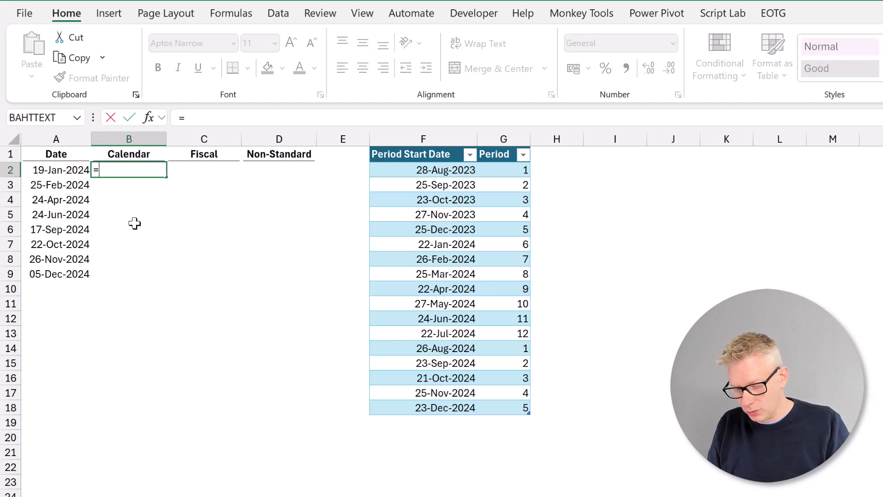
pyautogui.write('MONTH(')
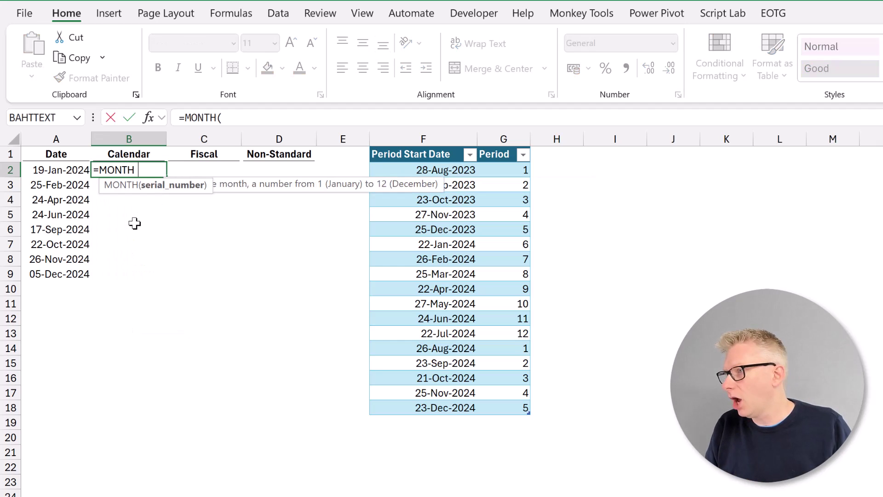
pyautogui.click(66, 172)
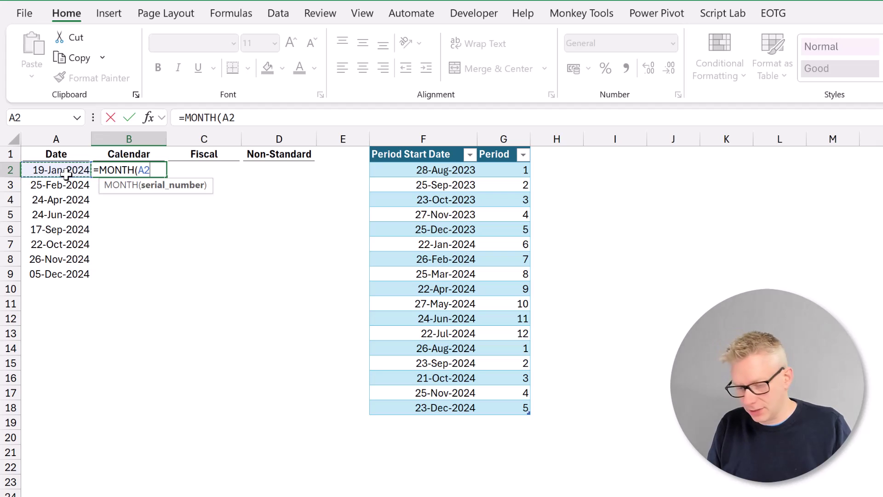
pyautogui.write(')')
pyautogui.press('Return')
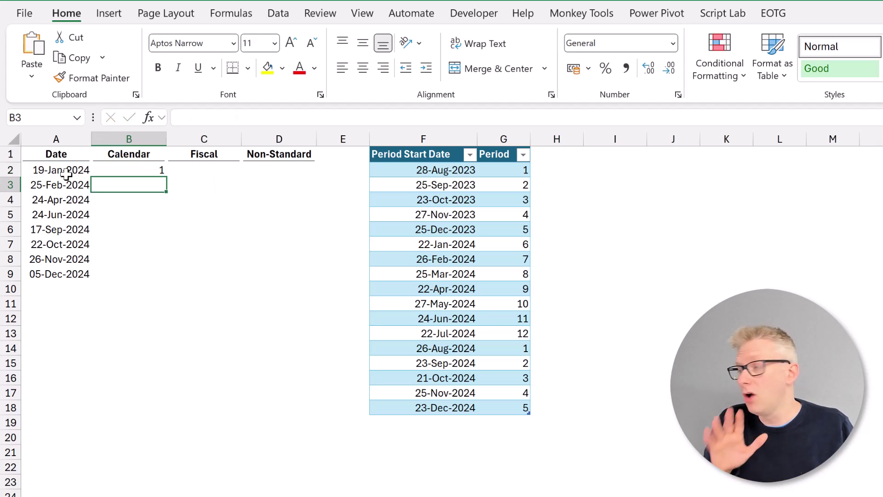
# Extend the formula in B2 to divide the month number by 3, giving =MONTH(A2)/3.
pyautogui.click(115, 169)
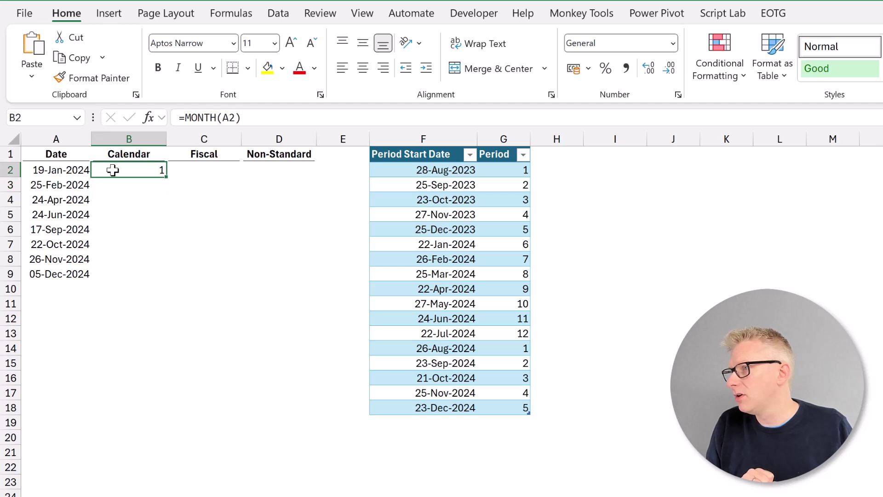
pyautogui.click(266, 118)
pyautogui.write('/3')
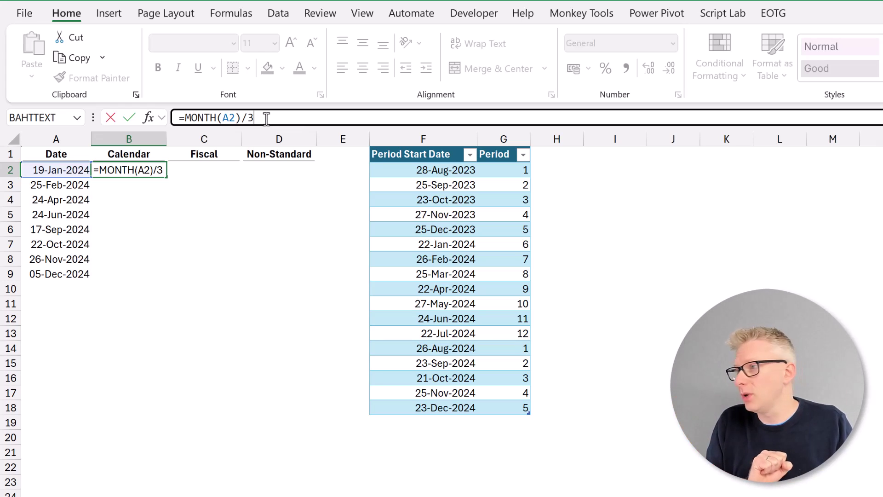
pyautogui.press('Return')
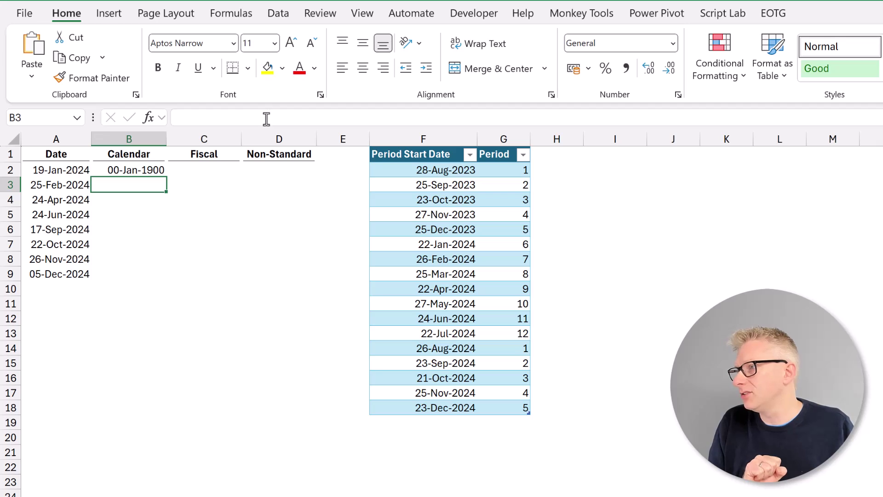
# Wrap the formula in B2 in ROUNDUP with 0 digits: =ROUNDUP(MONTH(A2)/3,0).
pyautogui.click(159, 171)
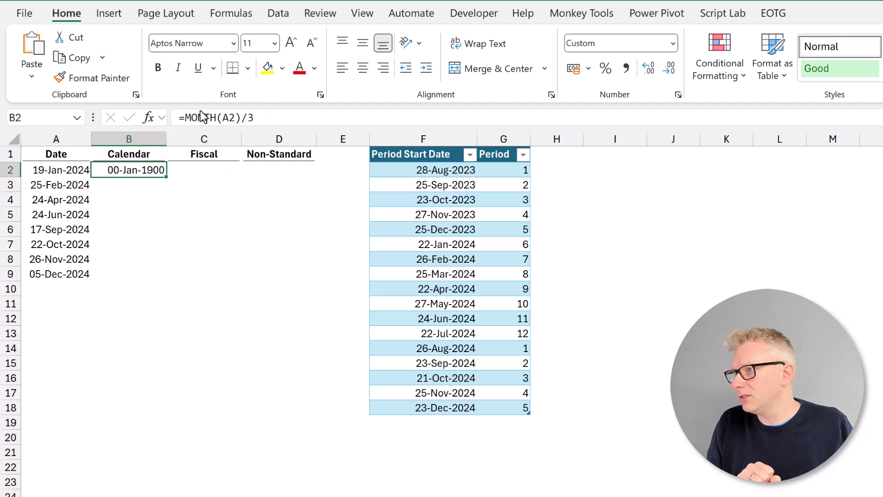
pyautogui.click(186, 116)
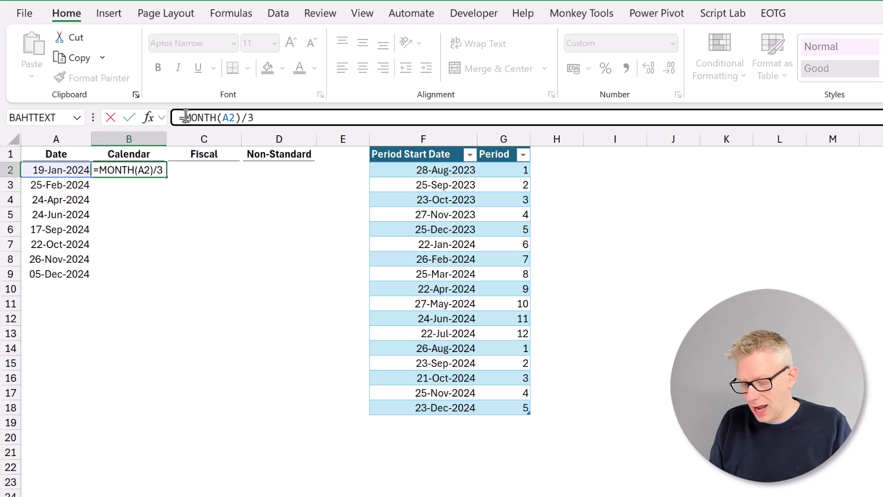
pyautogui.write('ROUNDUP(')
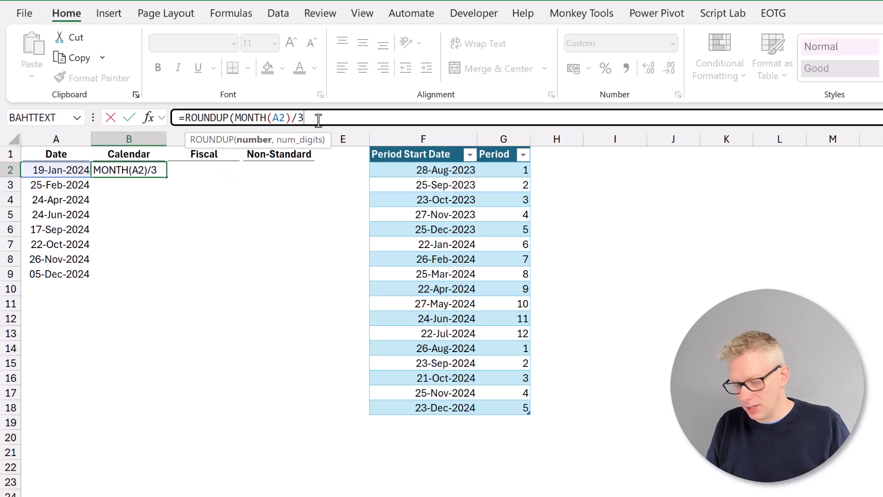
pyautogui.write(',0')
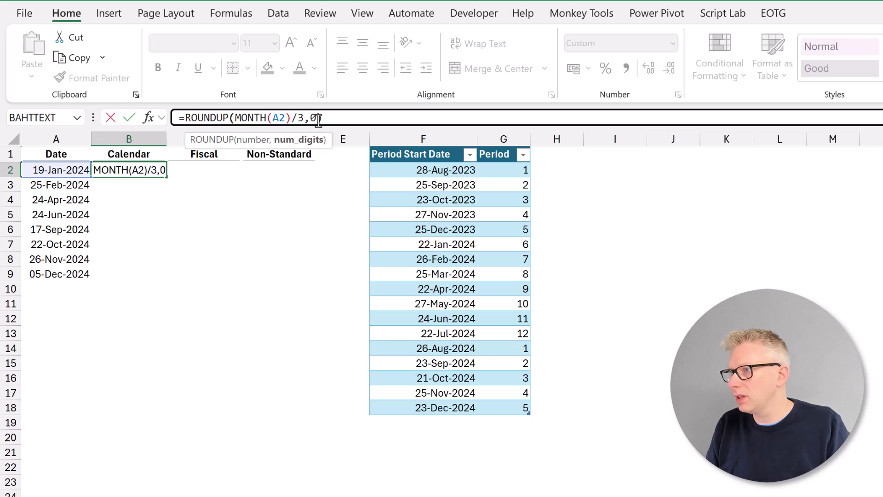
pyautogui.press('Return')
# Set the number format of B2 to General and fill its formula down to B9.
pyautogui.click(151, 169)
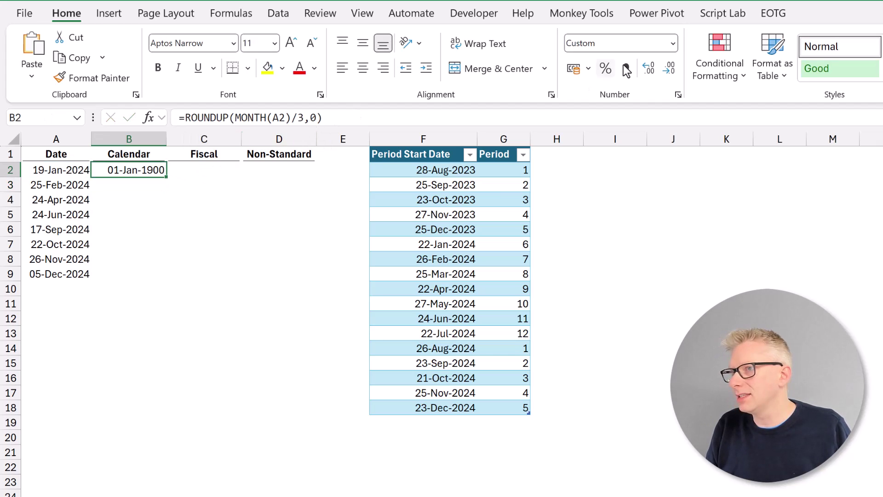
pyautogui.click(673, 44)
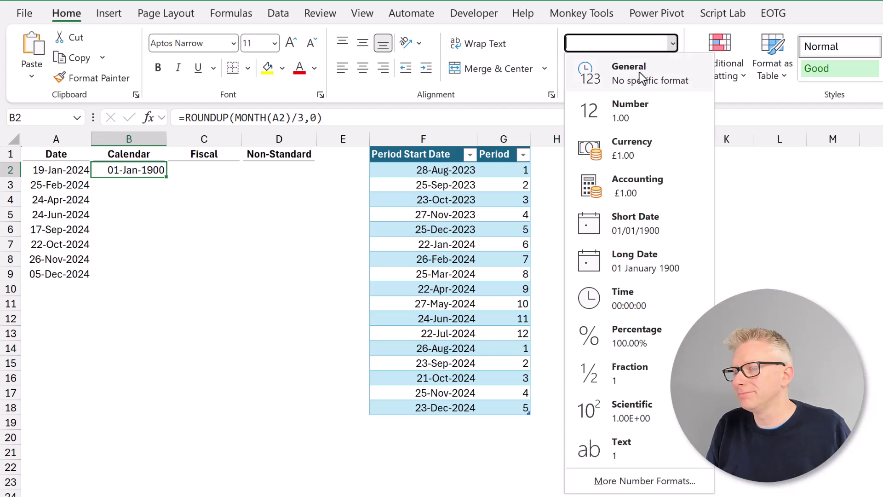
pyautogui.click(593, 69)
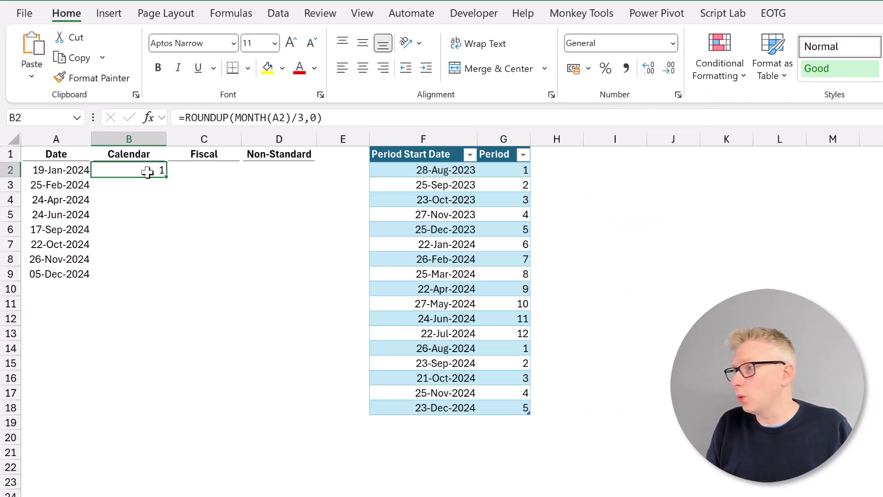
pyautogui.doubleClick(167, 175)
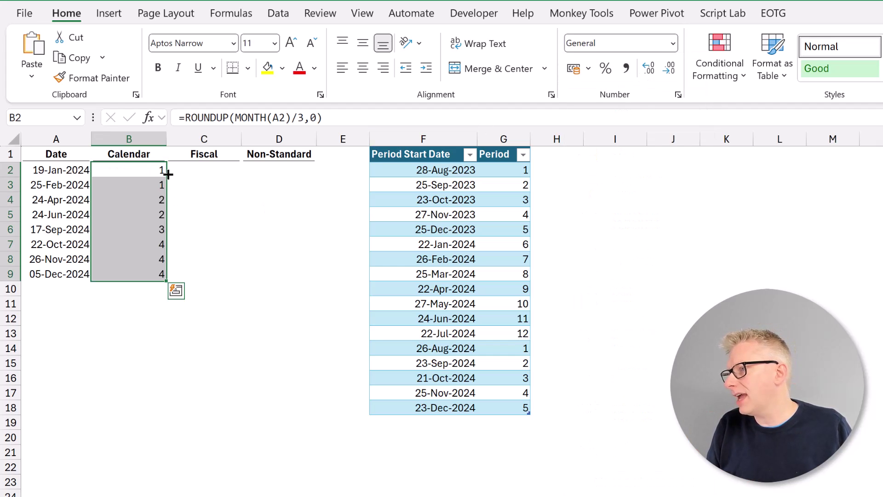
# Prefix the B2 formula with "Q"& to make ="Q"&ROUNDUP(MONTH(A2)/3,0), and fill it down to B9.
pyautogui.moveTo(57, 168); pyautogui.dragTo(65, 274)
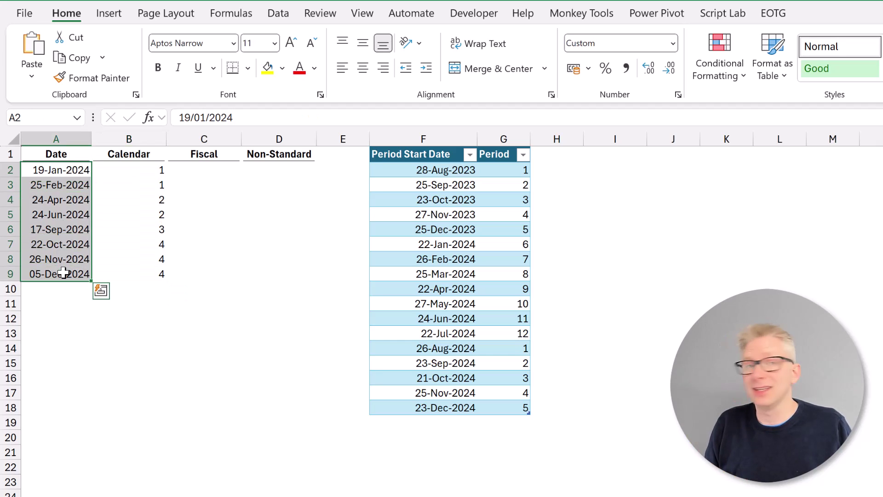
pyautogui.click(129, 171)
pyautogui.click(187, 116)
pyautogui.write('"')
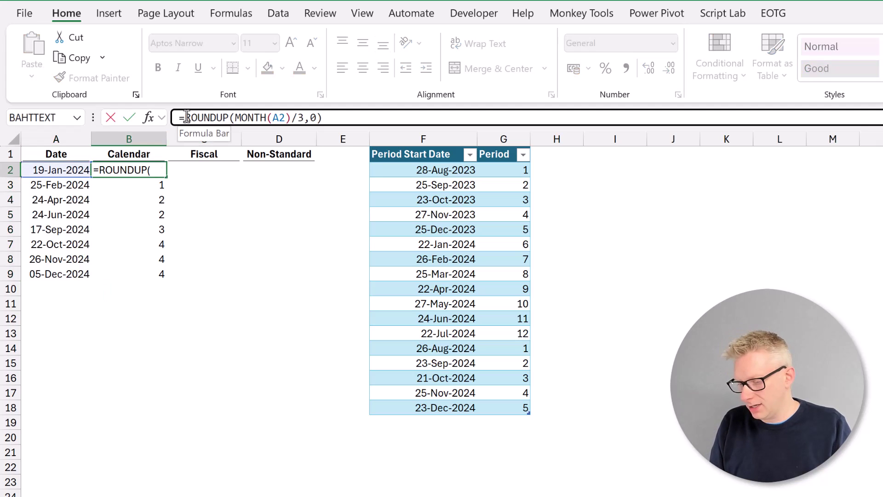
pyautogui.write('Q"')
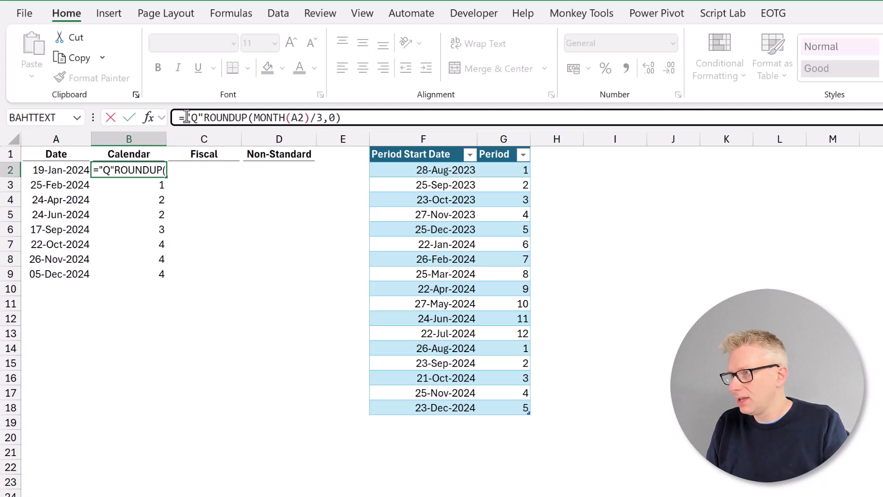
pyautogui.write('&')
pyautogui.press('Return')
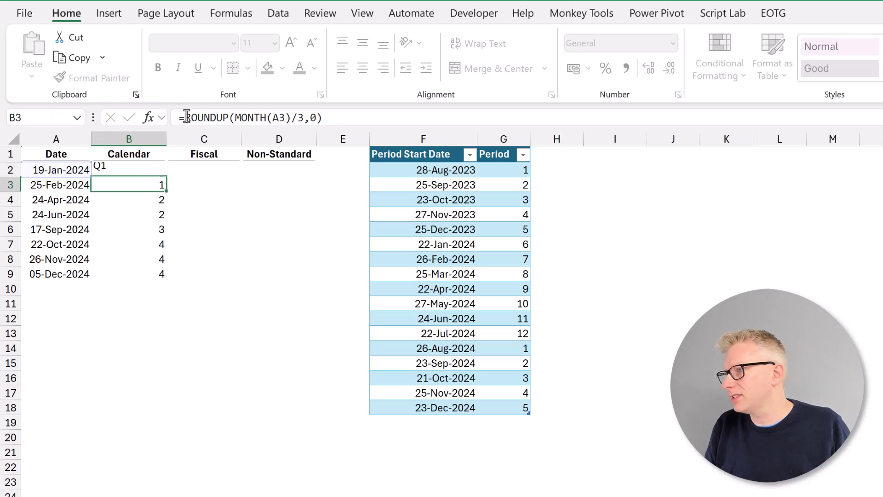
pyautogui.click(151, 169)
pyautogui.doubleClick(166, 177)
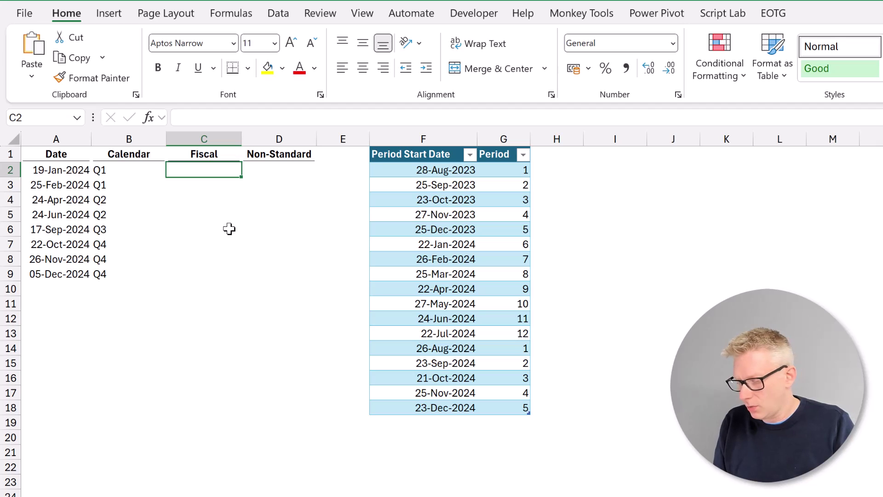
# Start the Fiscal formula in C2 with =EOMONTH(A2,4) to shift the date forward by four months.
pyautogui.press('F2')
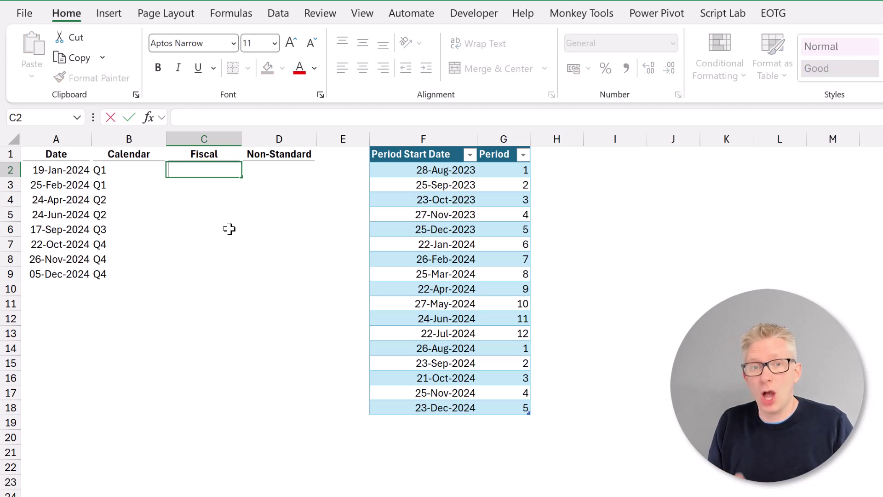
pyautogui.write('=EOMONTH')
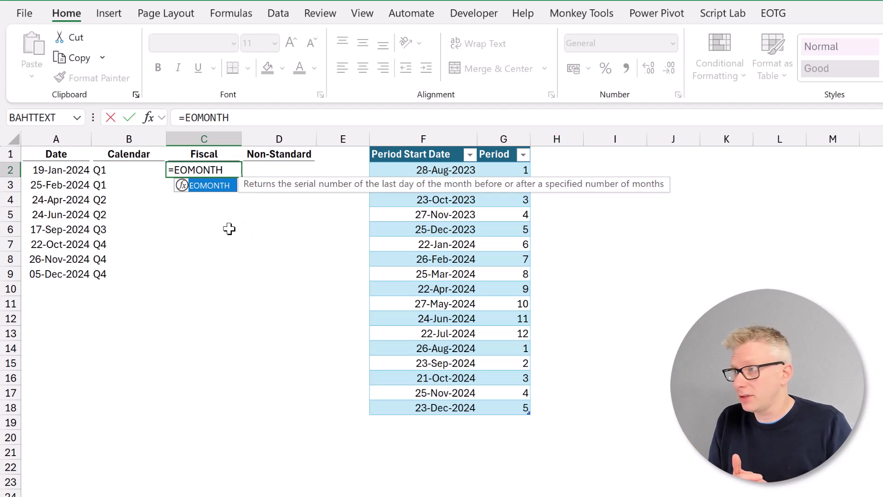
pyautogui.write('(')
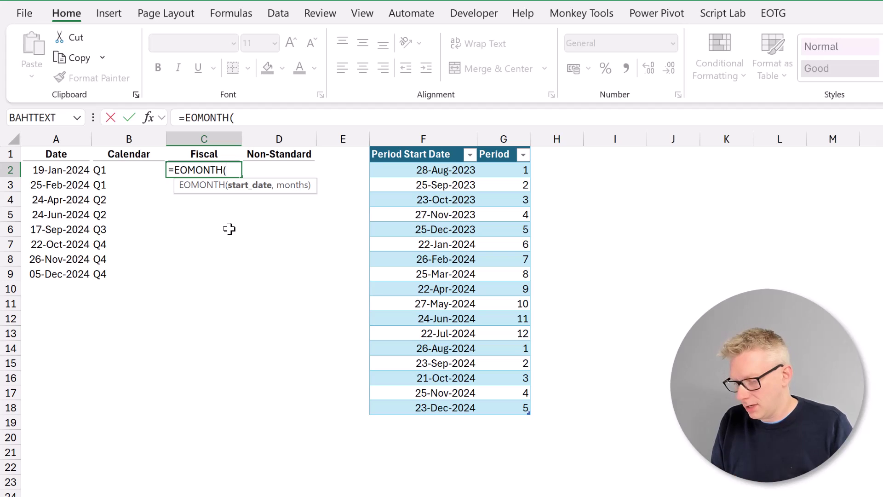
pyautogui.write('A2')
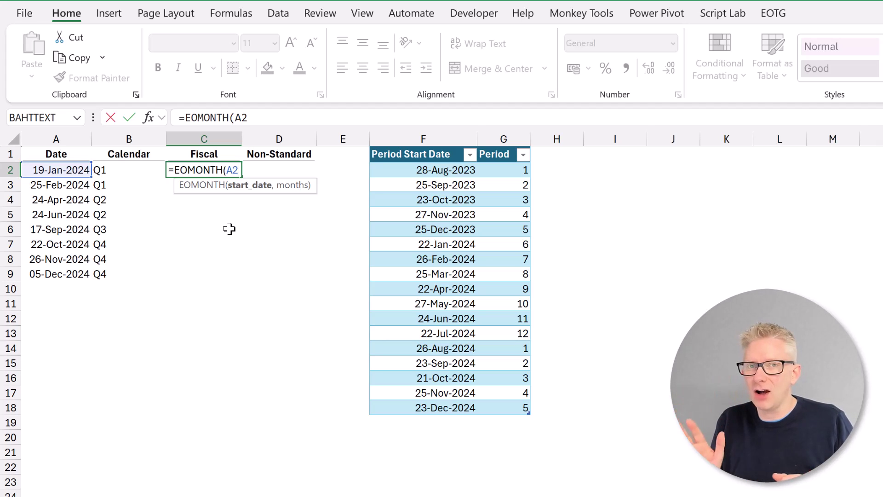
pyautogui.write(',')
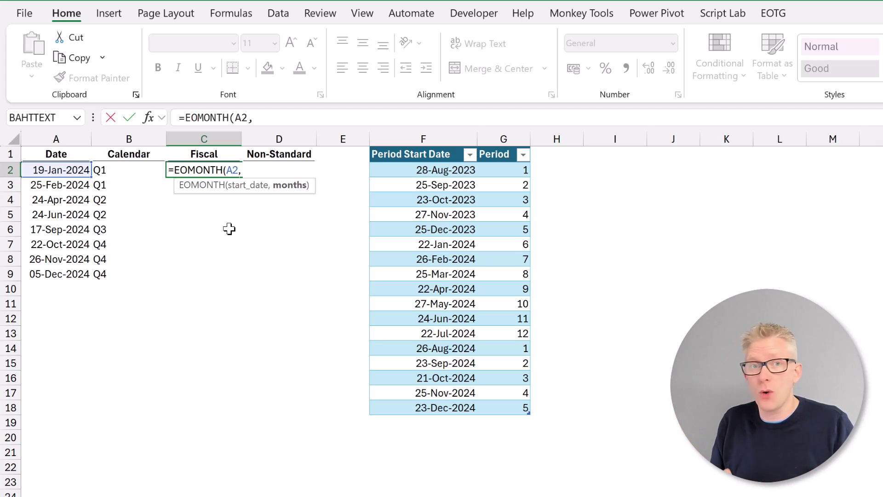
pyautogui.write('4')
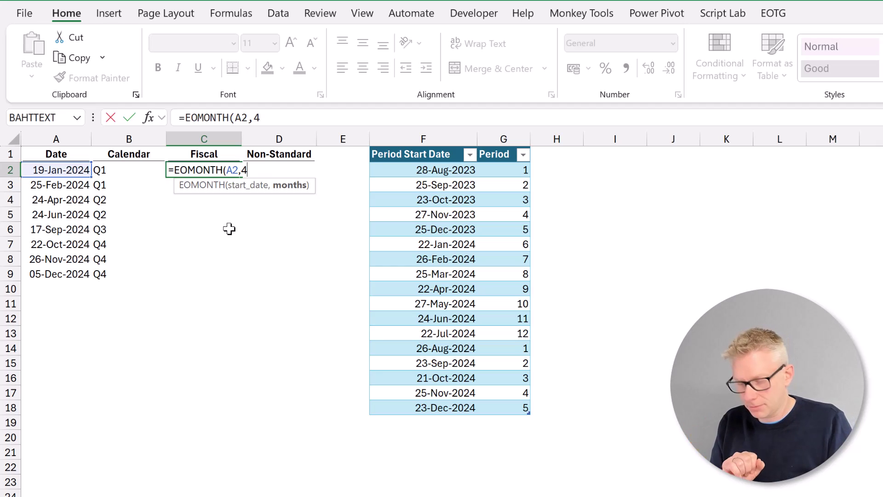
pyautogui.write(')')
# Wrap the EOMONTH expression in C2 in MONTH and divide it by 3: =MONTH(EOMONTH(A2,4))/3.
pyautogui.click(185, 117)
pyautogui.write('MONTH(')
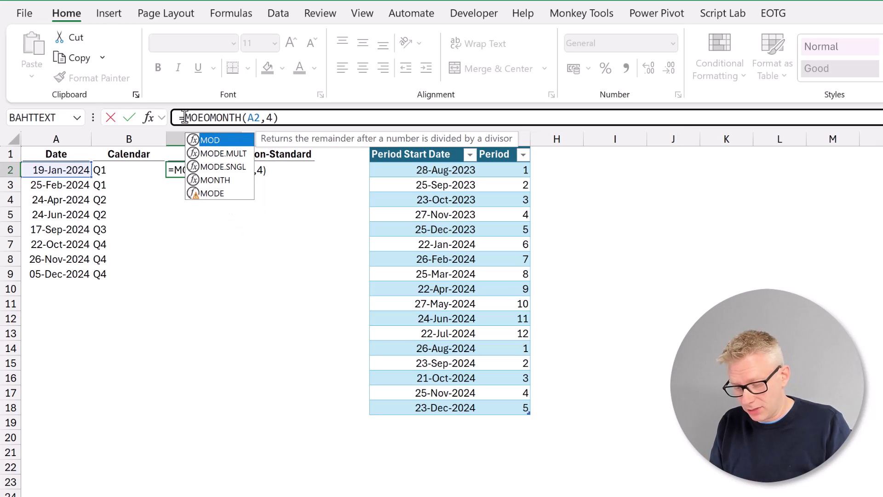
pyautogui.click(366, 116)
pyautogui.write(')/3')
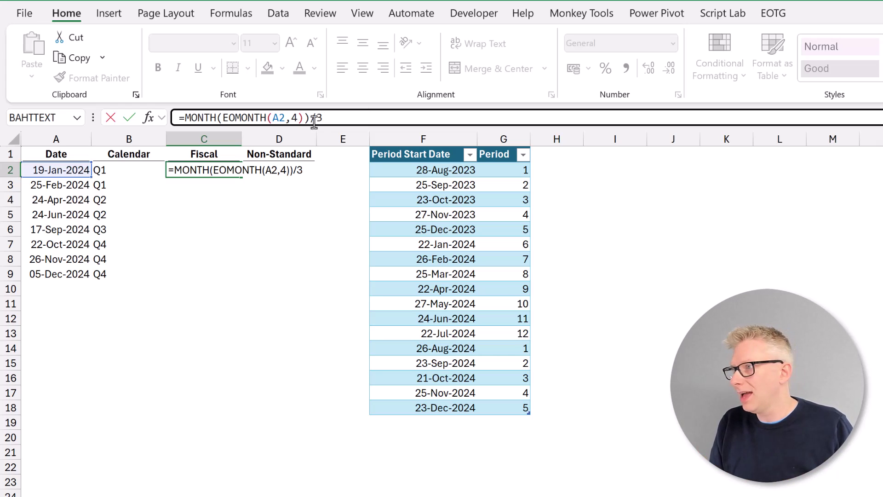
# Complete C2 as =ROUNDUP(MONTH(EOMONTH(A2,4))/3,0) and fill the formula down to C9.
pyautogui.click(185, 118)
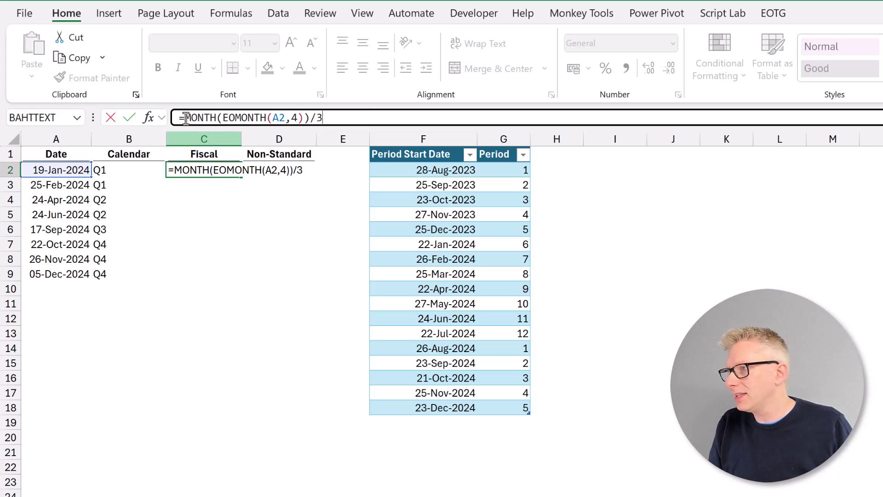
pyautogui.write('ROUNDUP(')
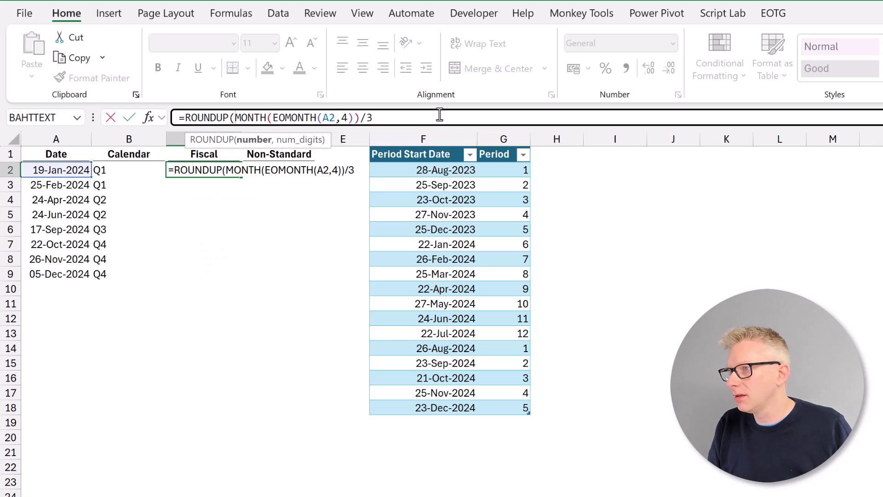
pyautogui.write(',0)')
pyautogui.press('Return')
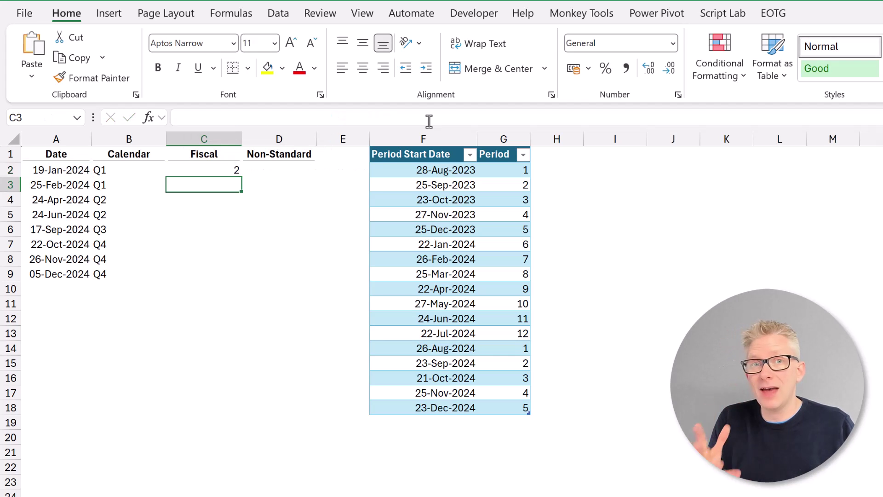
pyautogui.click(237, 171)
pyautogui.moveTo(241, 180); pyautogui.dragTo(239, 286)
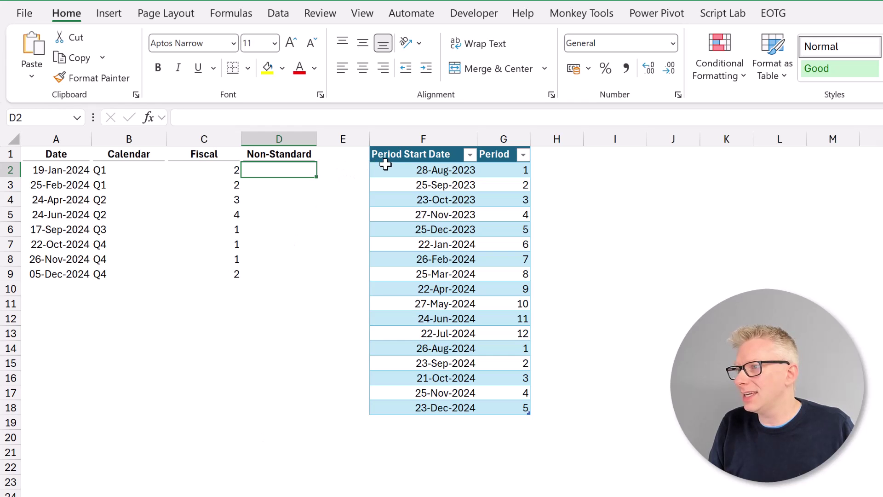
# Start the Non-Standard formula in D2 with =XLOOKUP(A2,Dates[Period Start Date],Dates[Period] to look up the period for the date.
pyautogui.moveTo(408, 170); pyautogui.dragTo(419, 408)
pyautogui.moveTo(520, 172); pyautogui.dragTo(500, 408)
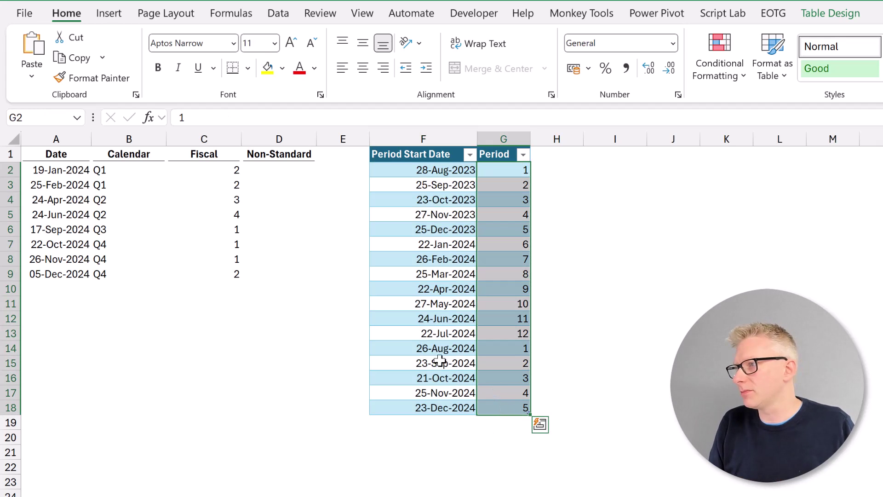
pyautogui.click(289, 170)
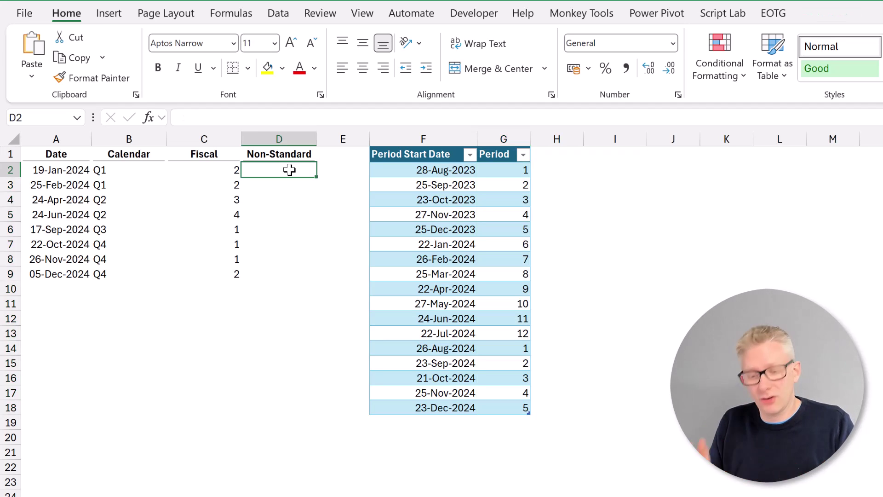
pyautogui.write('=XLOOKUP(')
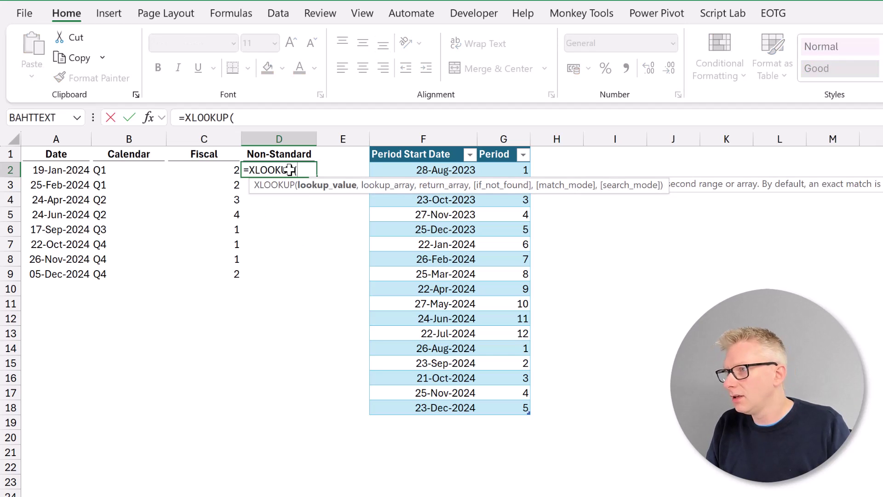
pyautogui.click(67, 167)
pyautogui.write(',')
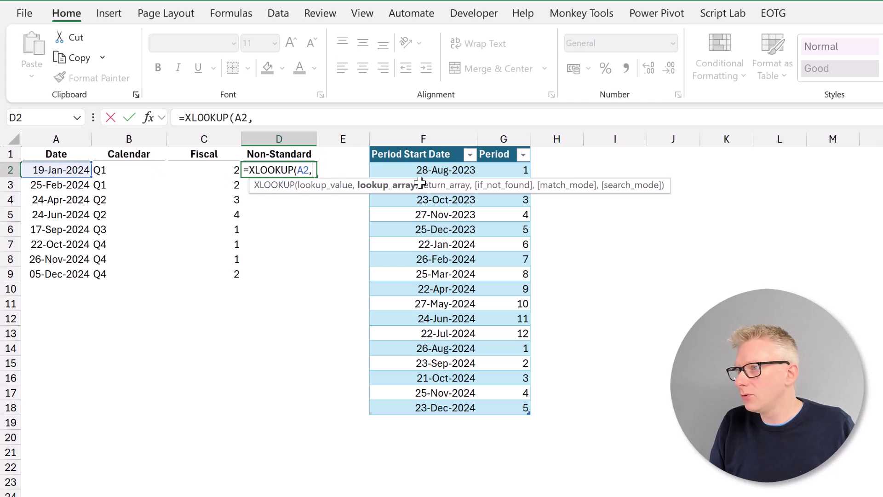
pyautogui.click(439, 154)
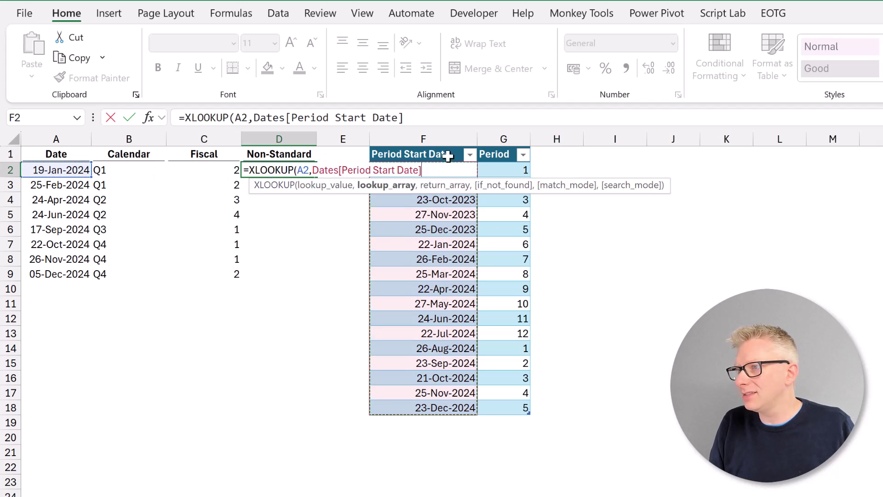
pyautogui.write(',Dates[Period')
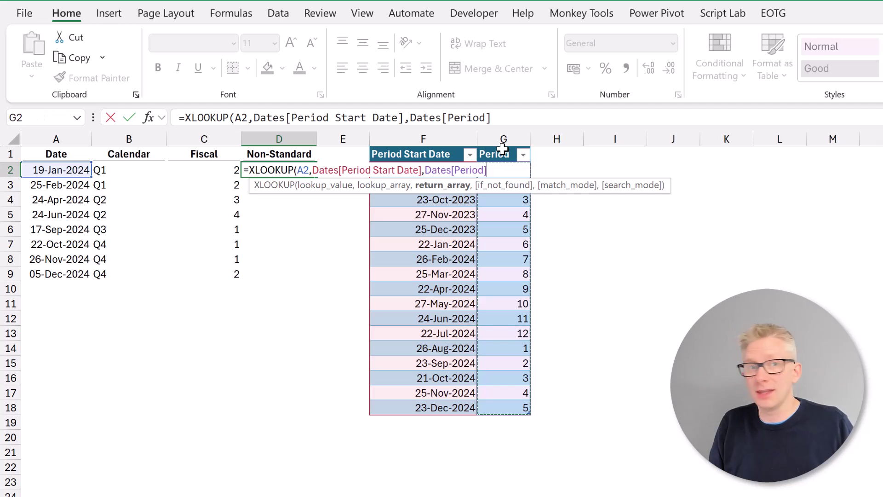
# Complete the D2 lookup with "Not found" as its if_not_found argument, and fill the formula down to D9.
pyautogui.write(',')
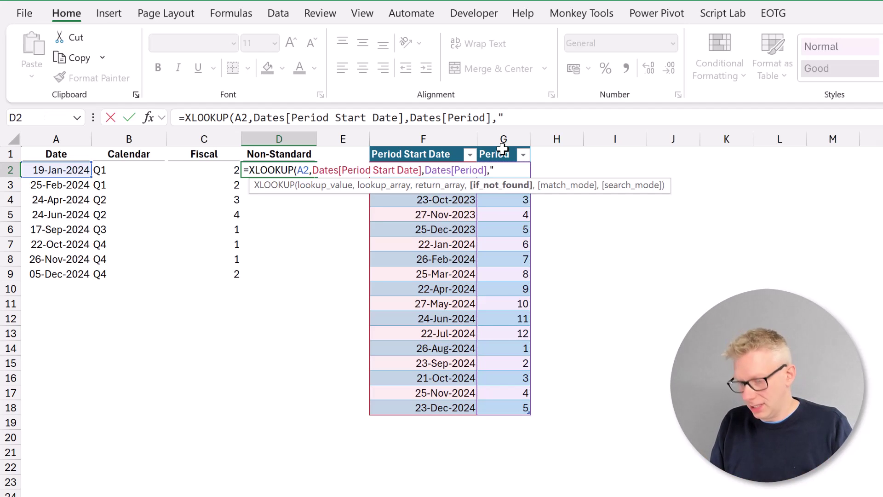
pyautogui.write('"Not found')
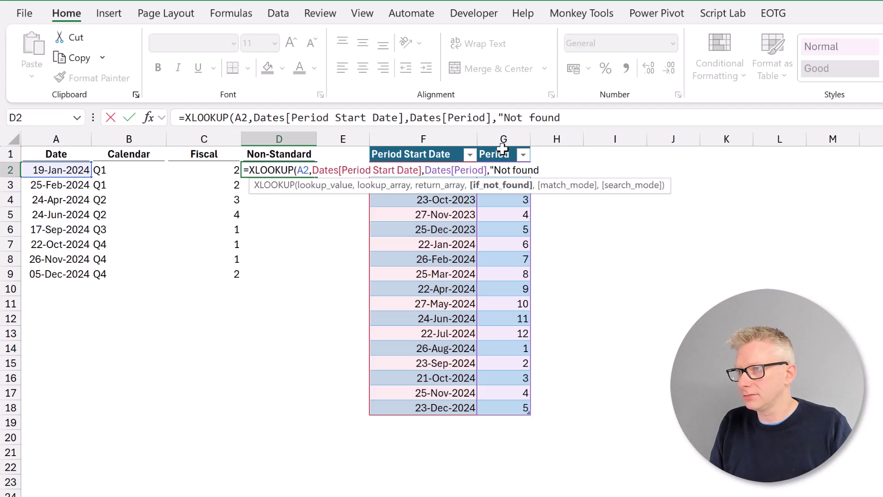
pyautogui.write('")')
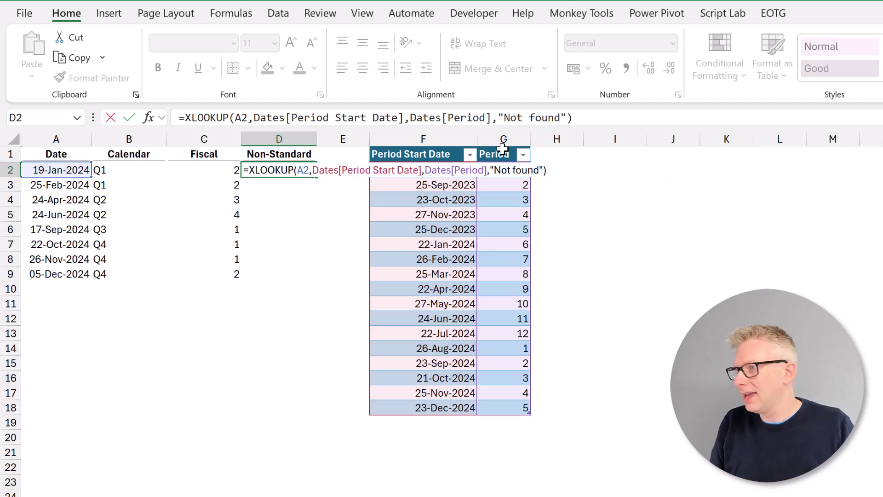
pyautogui.press('Return')
pyautogui.click(294, 171)
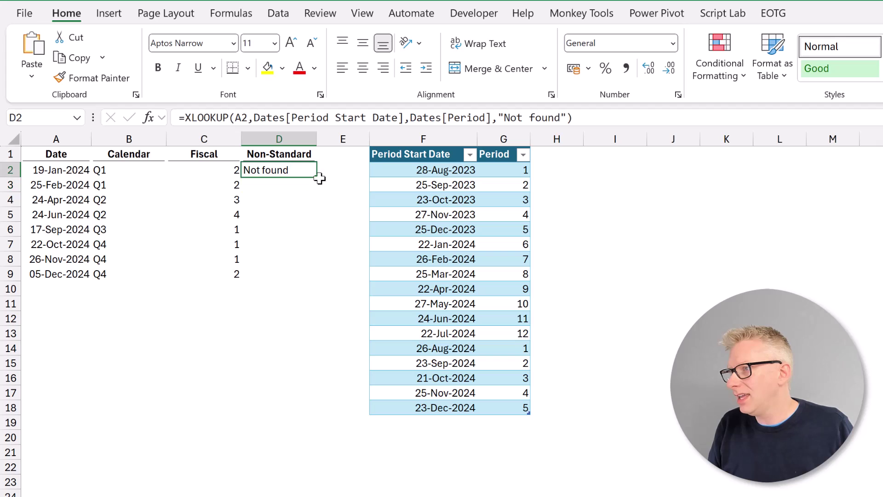
pyautogui.doubleClick(318, 176)
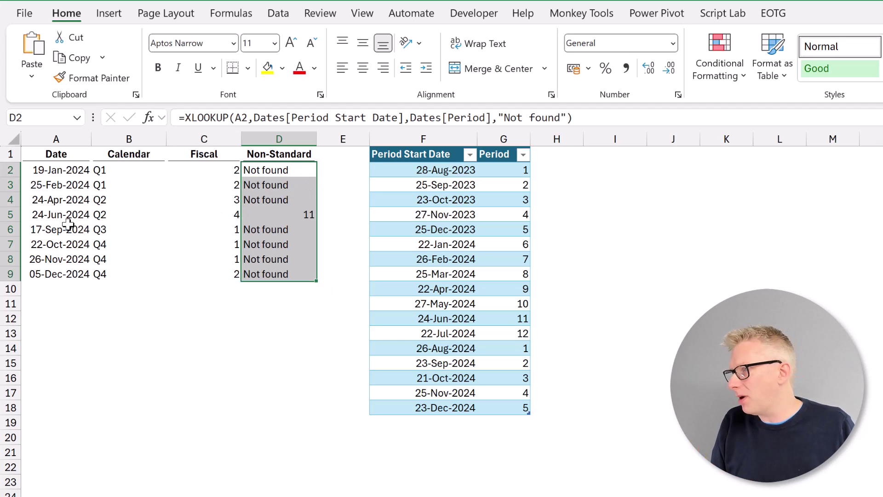
# Add match mode -1 (exact match or next smaller item) to the XLOOKUP in D2, and fill it down to D9.
pyautogui.moveTo(64, 215); pyautogui.dragTo(284, 215)
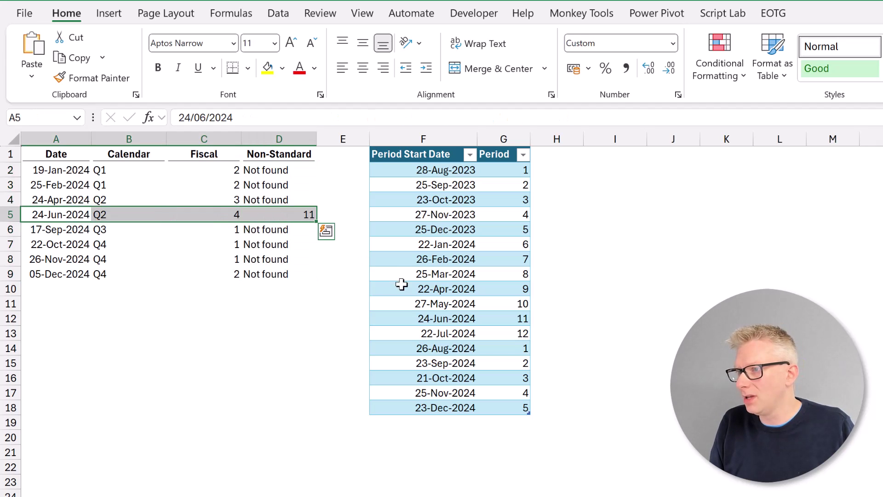
pyautogui.click(425, 319)
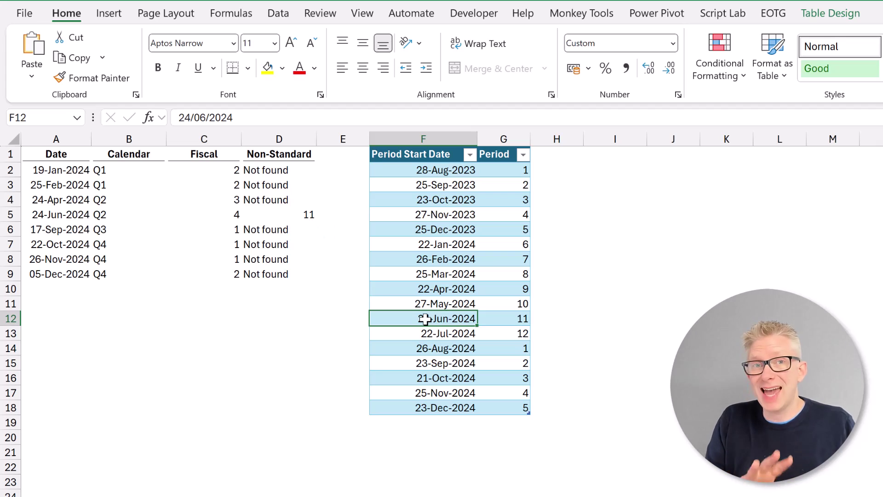
pyautogui.moveTo(437, 171); pyautogui.dragTo(437, 405)
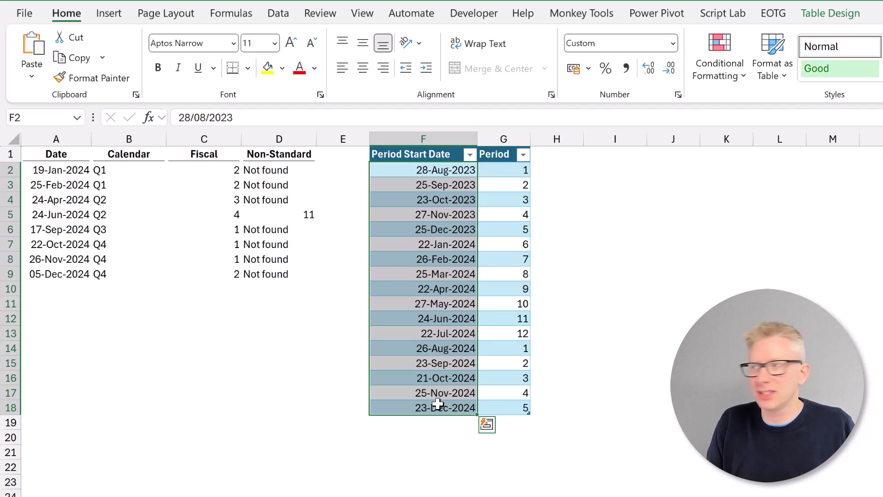
pyautogui.click(283, 170)
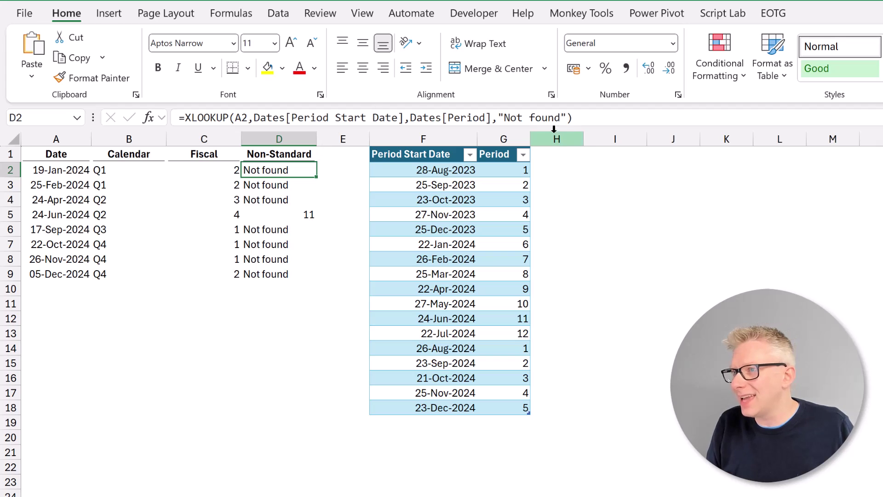
pyautogui.click(567, 119)
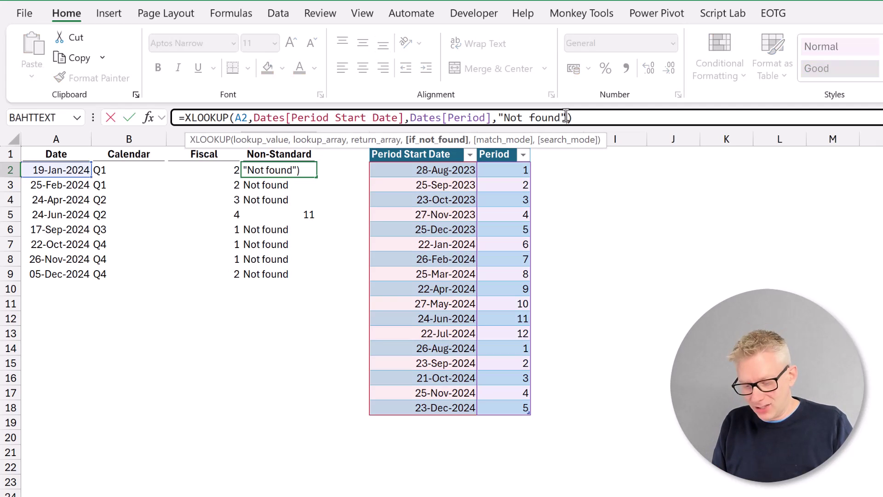
pyautogui.write(',')
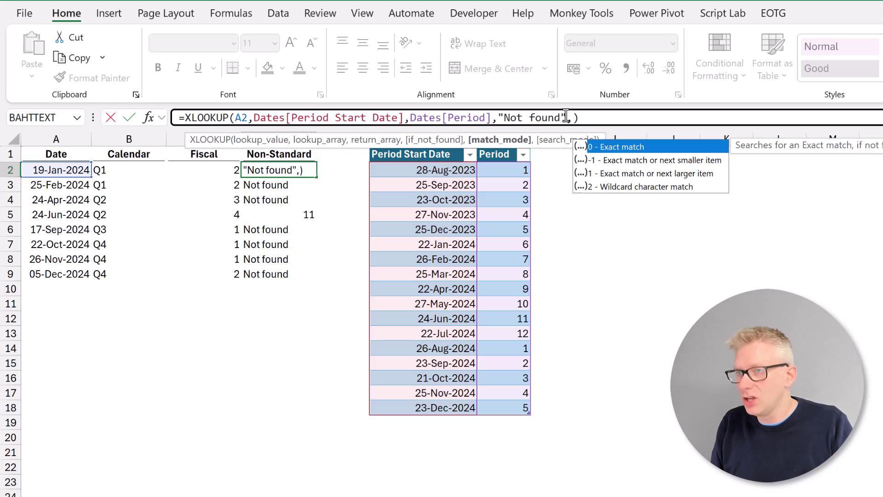
pyautogui.write('1')
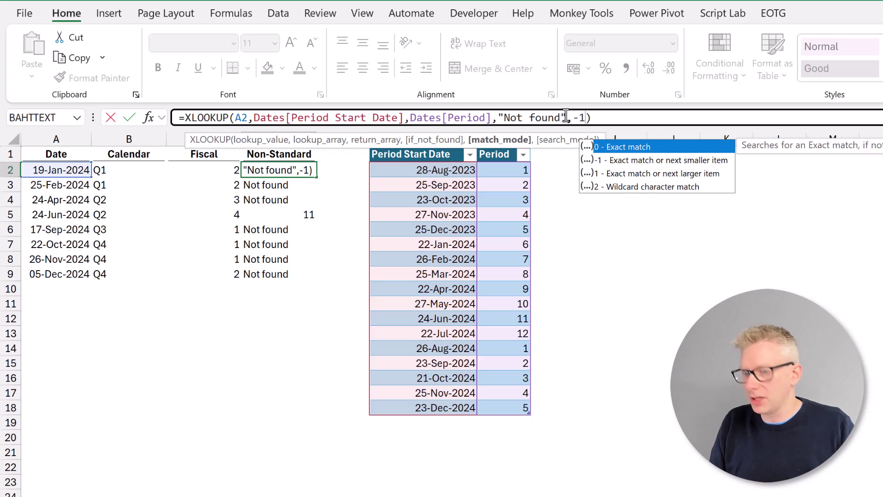
pyautogui.press('Return')
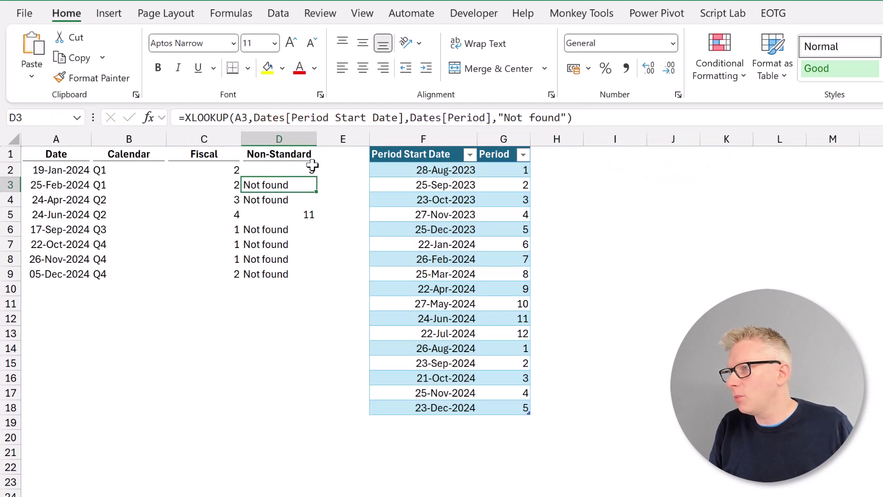
pyautogui.click(312, 170)
pyautogui.doubleClick(317, 177)
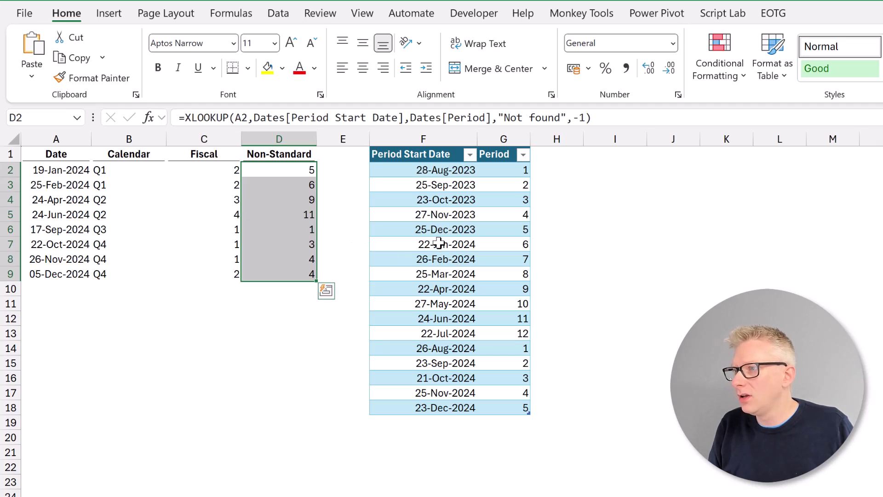
# Append /3 to the XLOOKUP formula in D2 to divide the period number by three.
pyautogui.click(430, 230)
pyautogui.moveTo(472, 231); pyautogui.dragTo(507, 231)
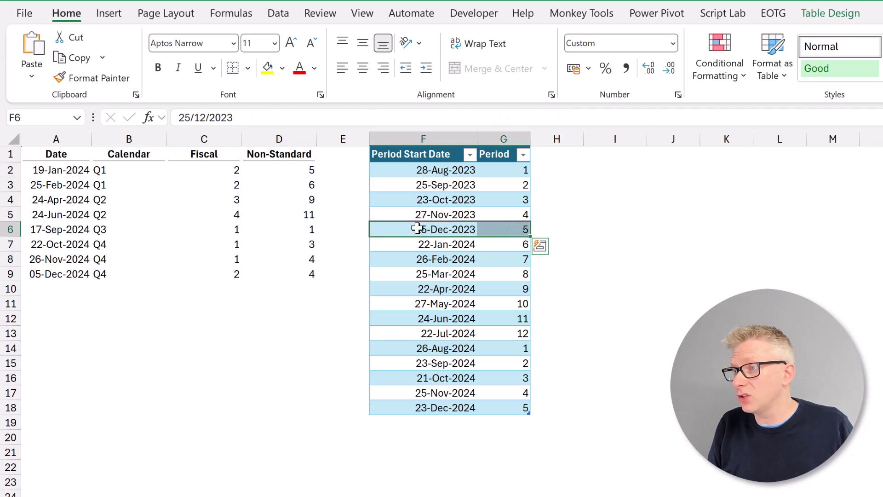
pyautogui.click(430, 243)
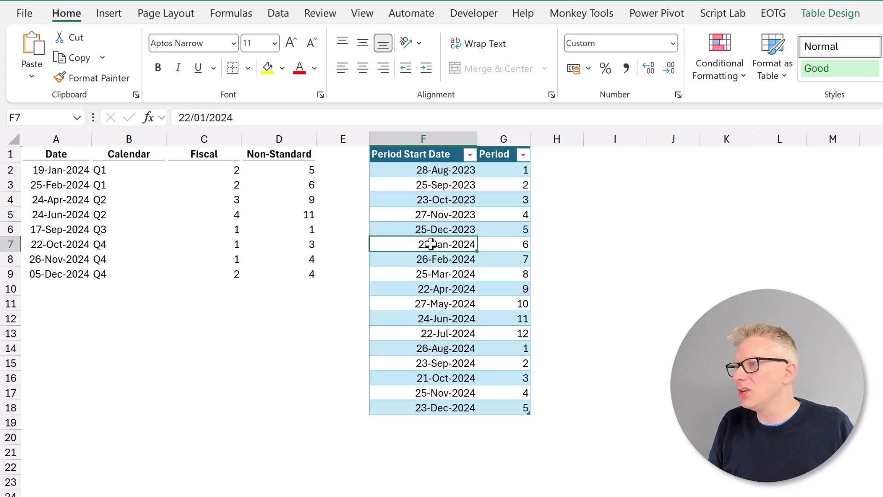
pyautogui.click(307, 170)
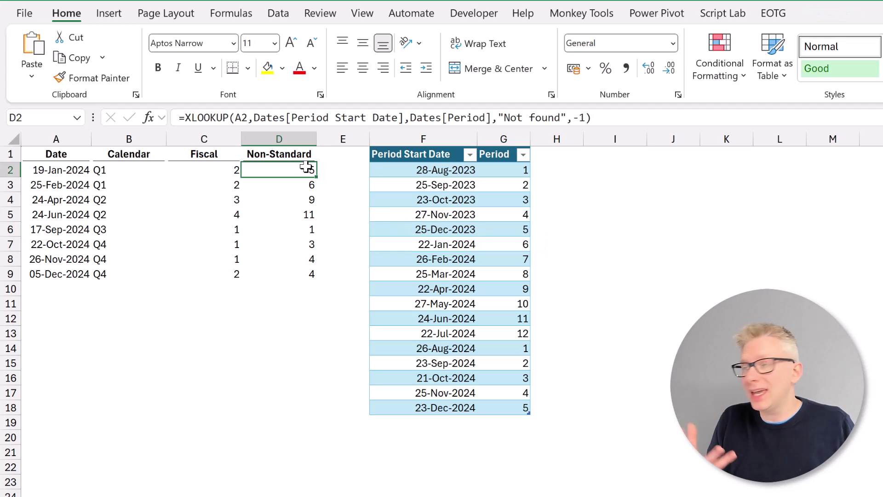
pyautogui.click(646, 118)
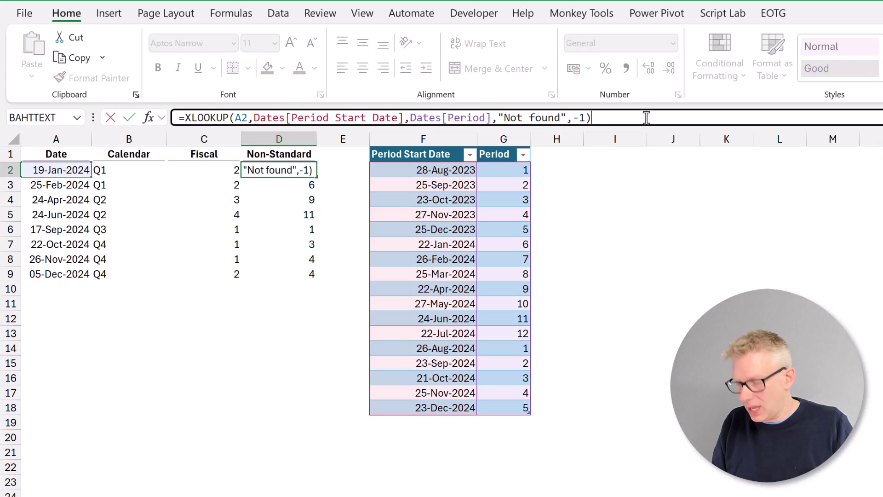
pyautogui.write('/3')
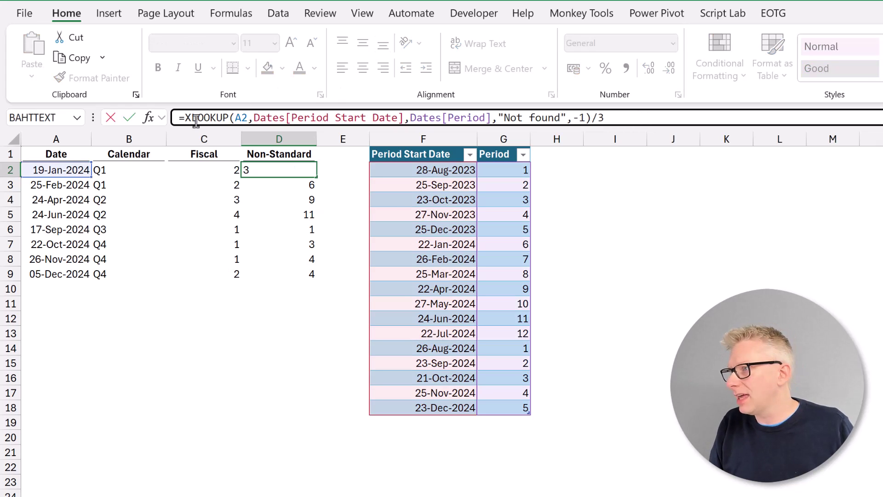
# Wrap the D2 expression in ROUNDUP with 0 digits, =ROUNDUP(XLOOKUP(A2,Dates[Period Start Date],Dates[Period],"Not found",-1)/3,0), and fill it down to D9.
pyautogui.click(184, 119)
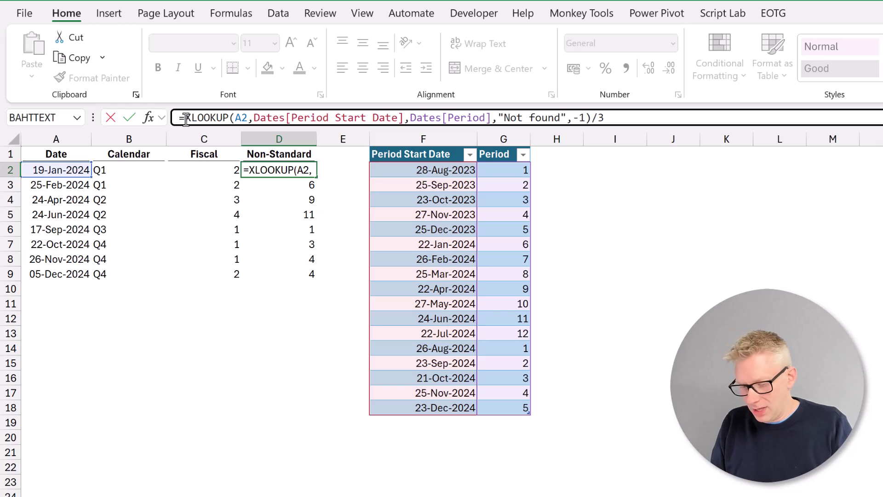
pyautogui.write('ROUND(')
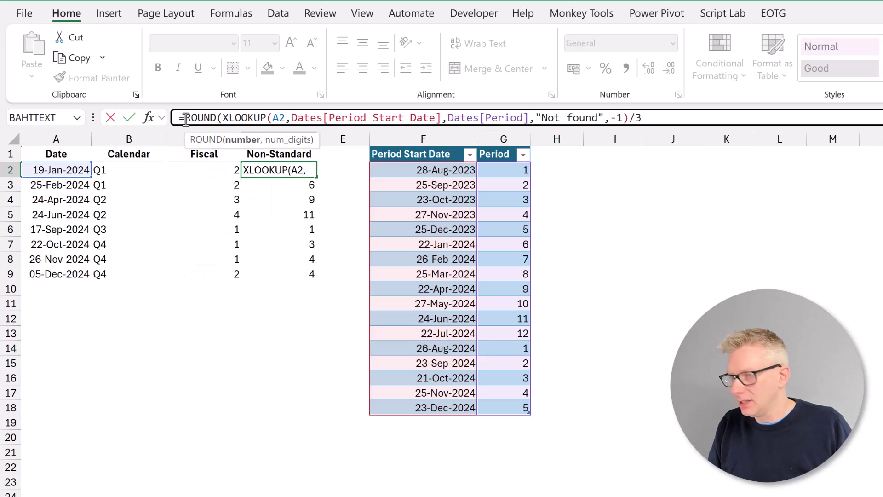
pyautogui.press('BackSpace')
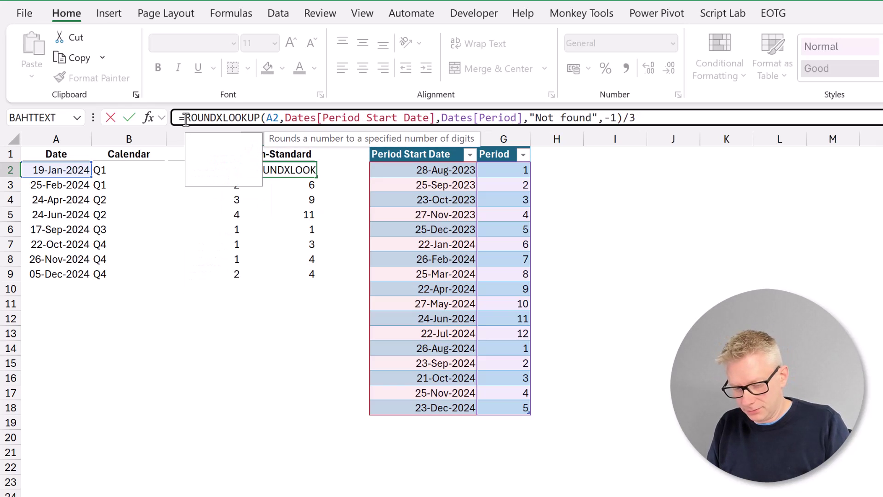
pyautogui.write('UP(')
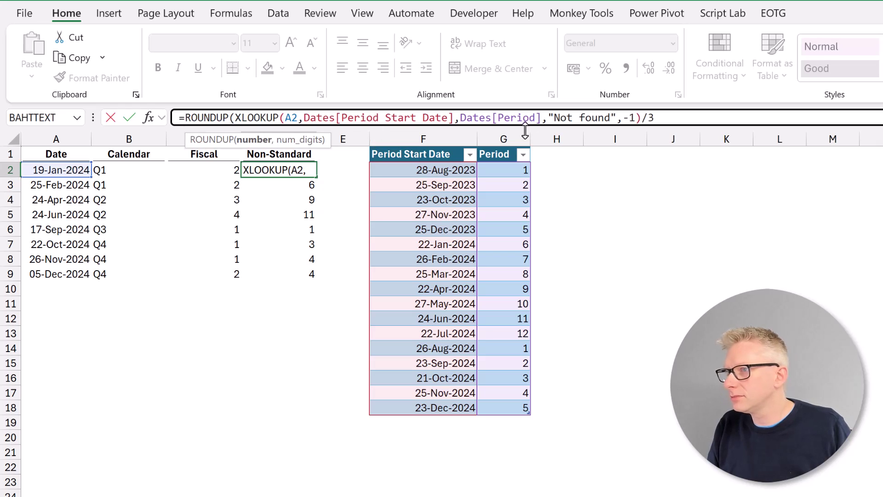
pyautogui.click(757, 124)
pyautogui.write(',0)')
pyautogui.press('Return')
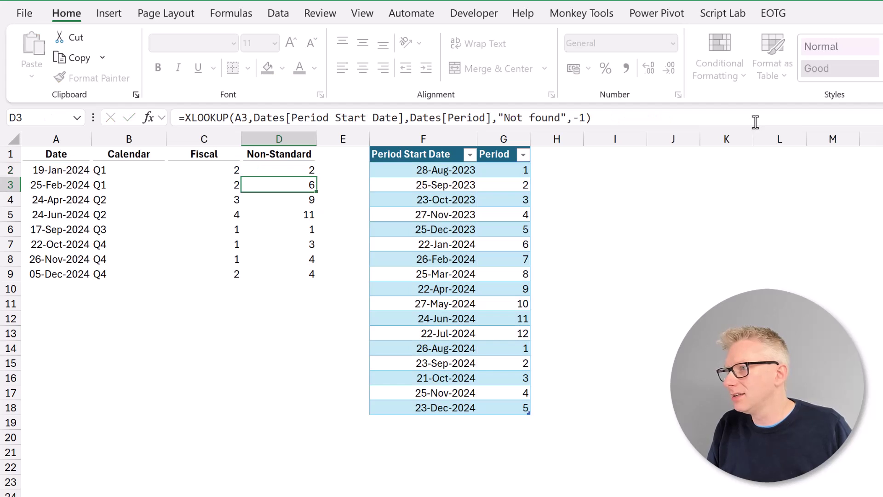
pyautogui.click(304, 172)
pyautogui.doubleClick(316, 177)
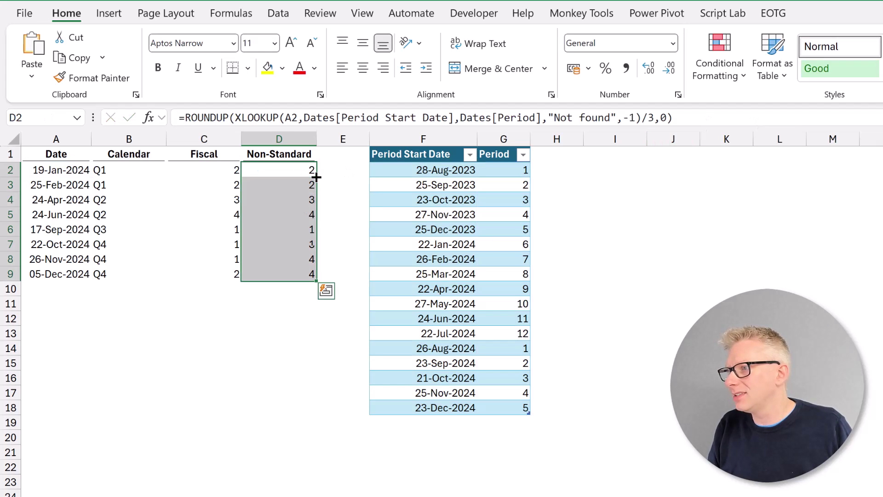